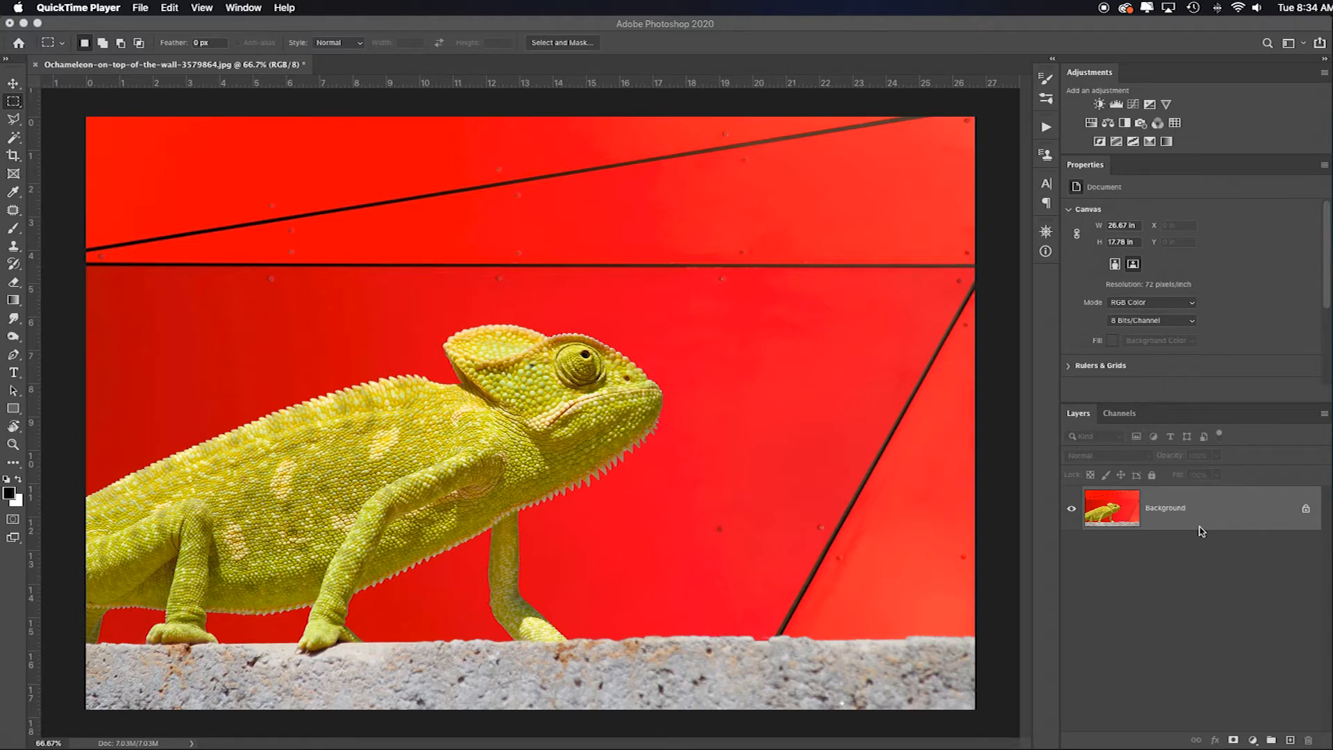
# Step: Duplicate the Background layer and switch the copy's treatment to Black & White in the Camera Raw filter
pyautogui.click(1201, 528)
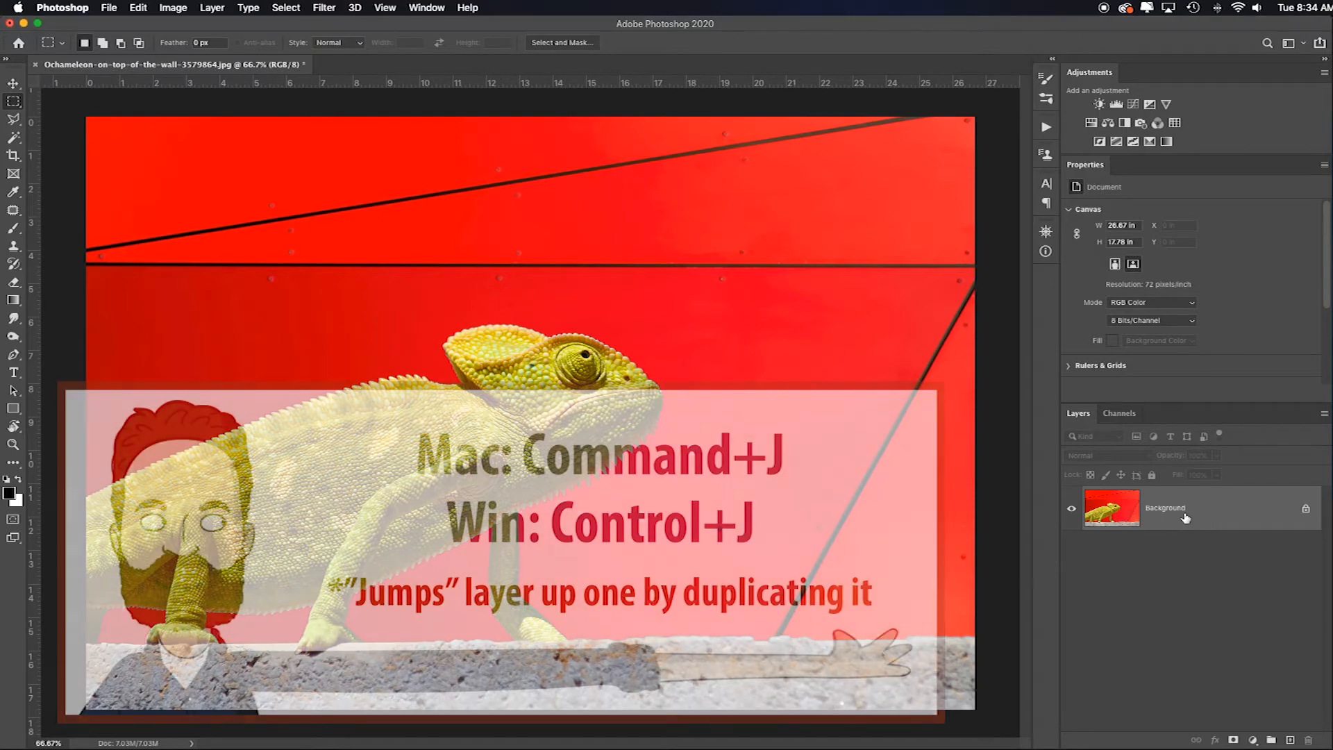
pyautogui.press('super+j')
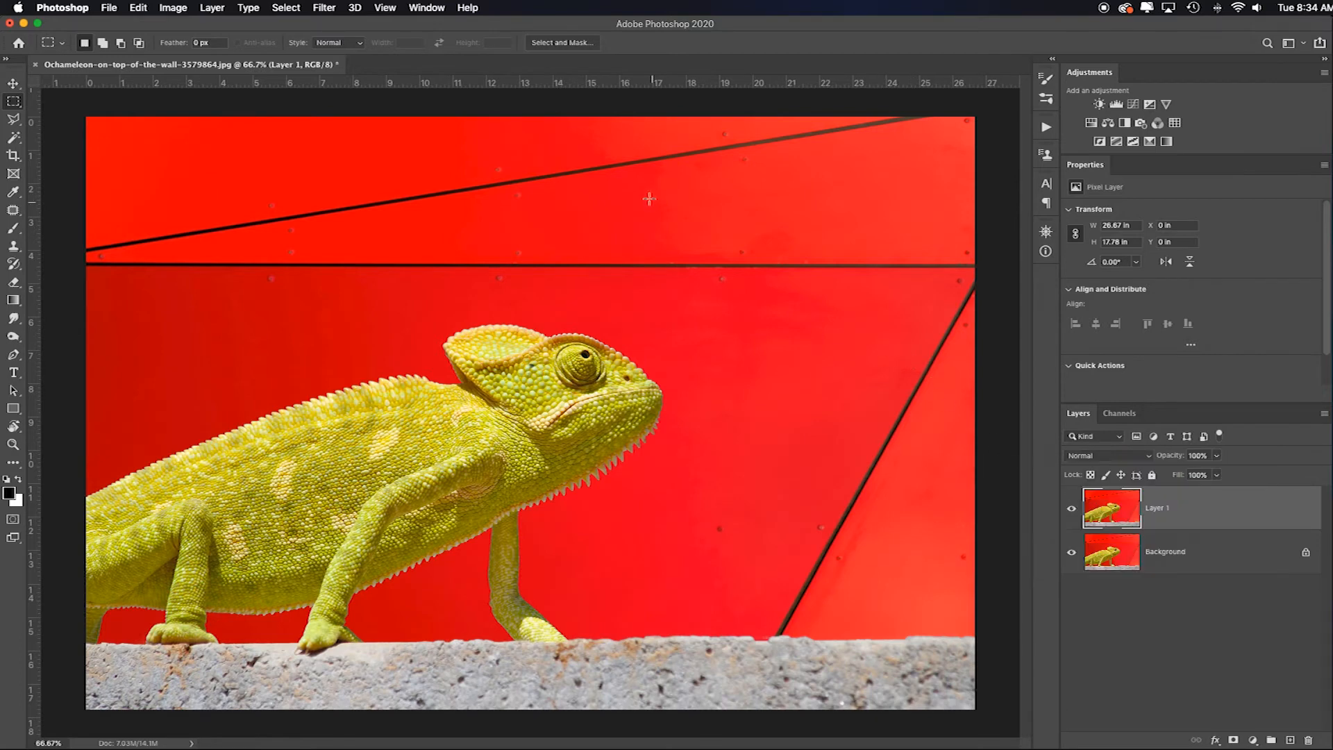
pyautogui.click(327, 7)
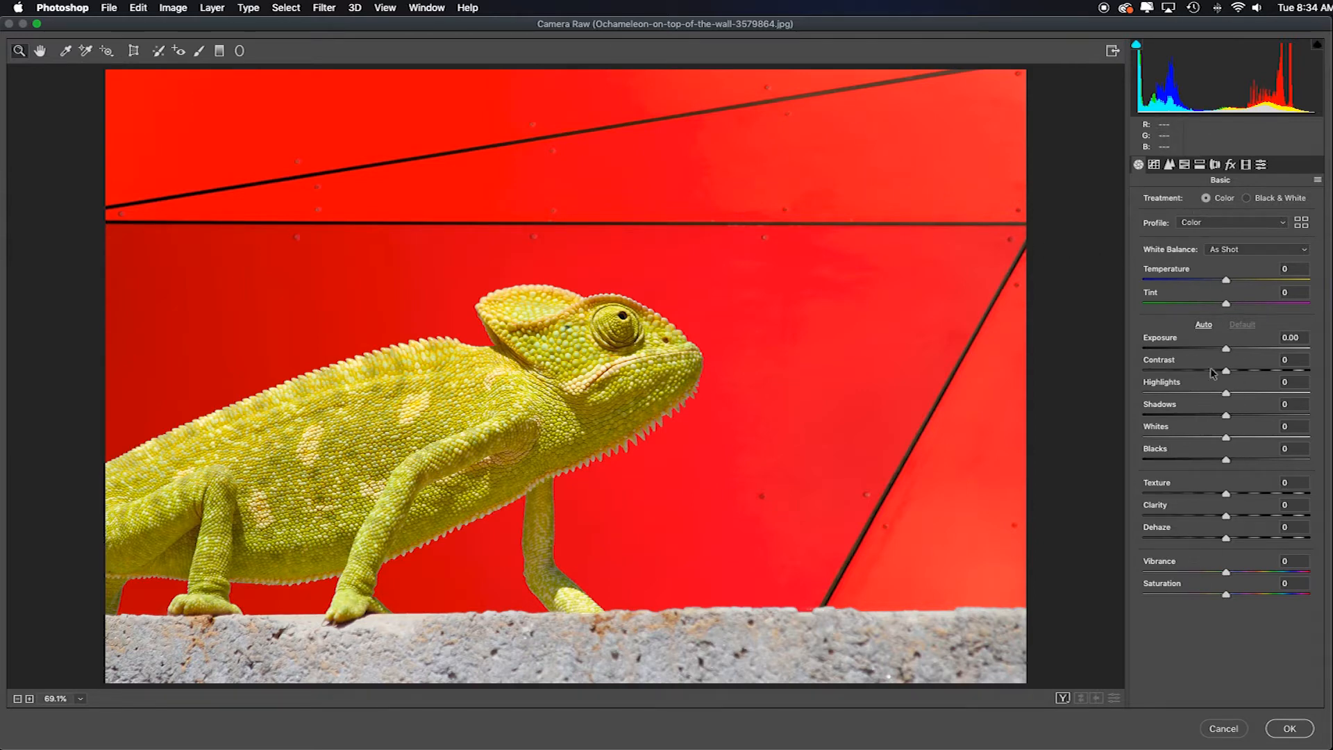
pyautogui.click(1247, 199)
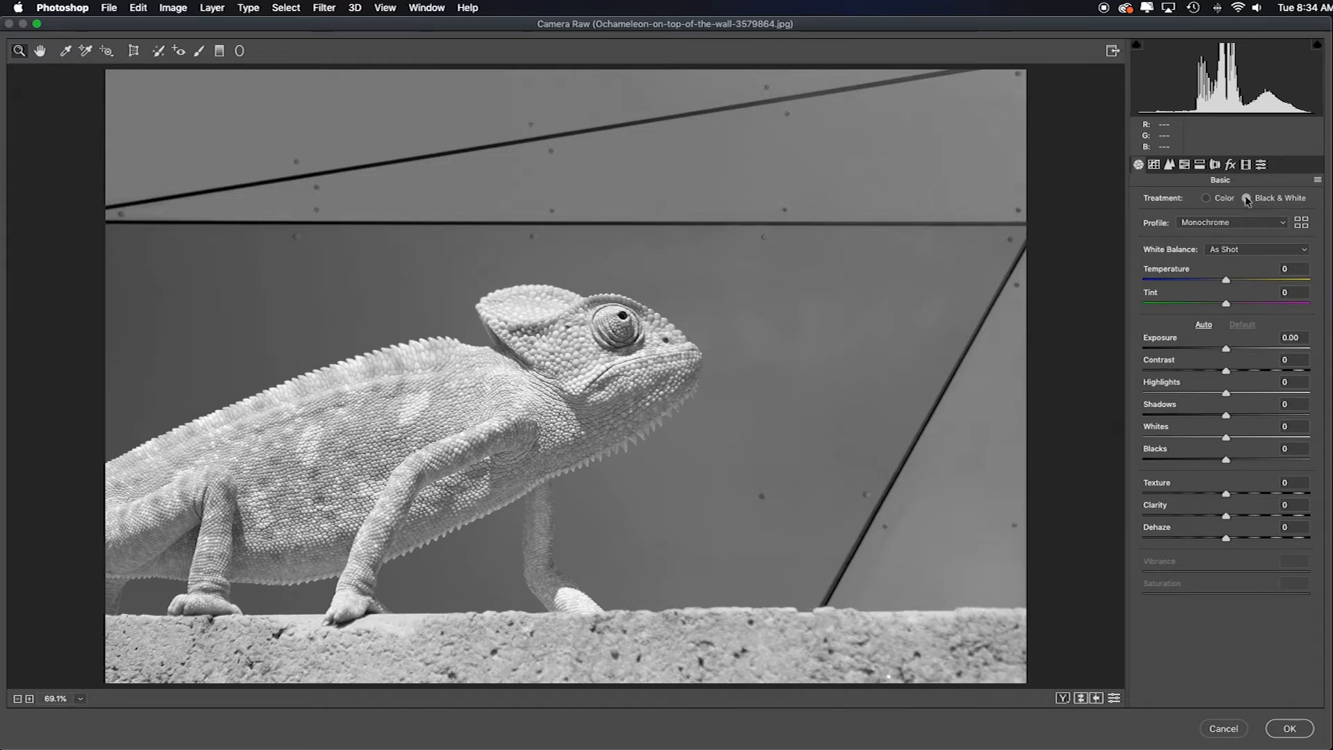
# Step: In the Black & White Mix, set Reds to -100, Oranges to -43 and Yellows to +5
pyautogui.click(1187, 169)
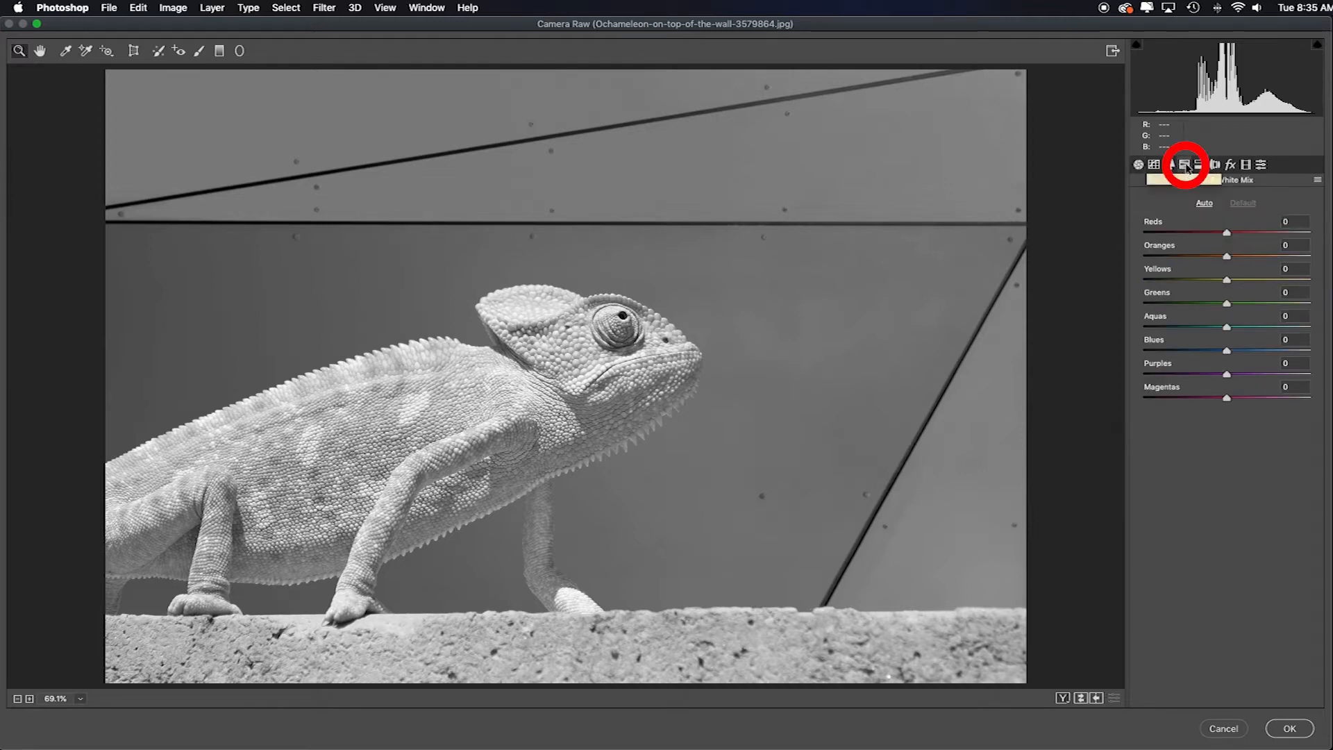
pyautogui.moveTo(1228, 236); pyautogui.dragTo(1134, 238)
pyautogui.click(1227, 257)
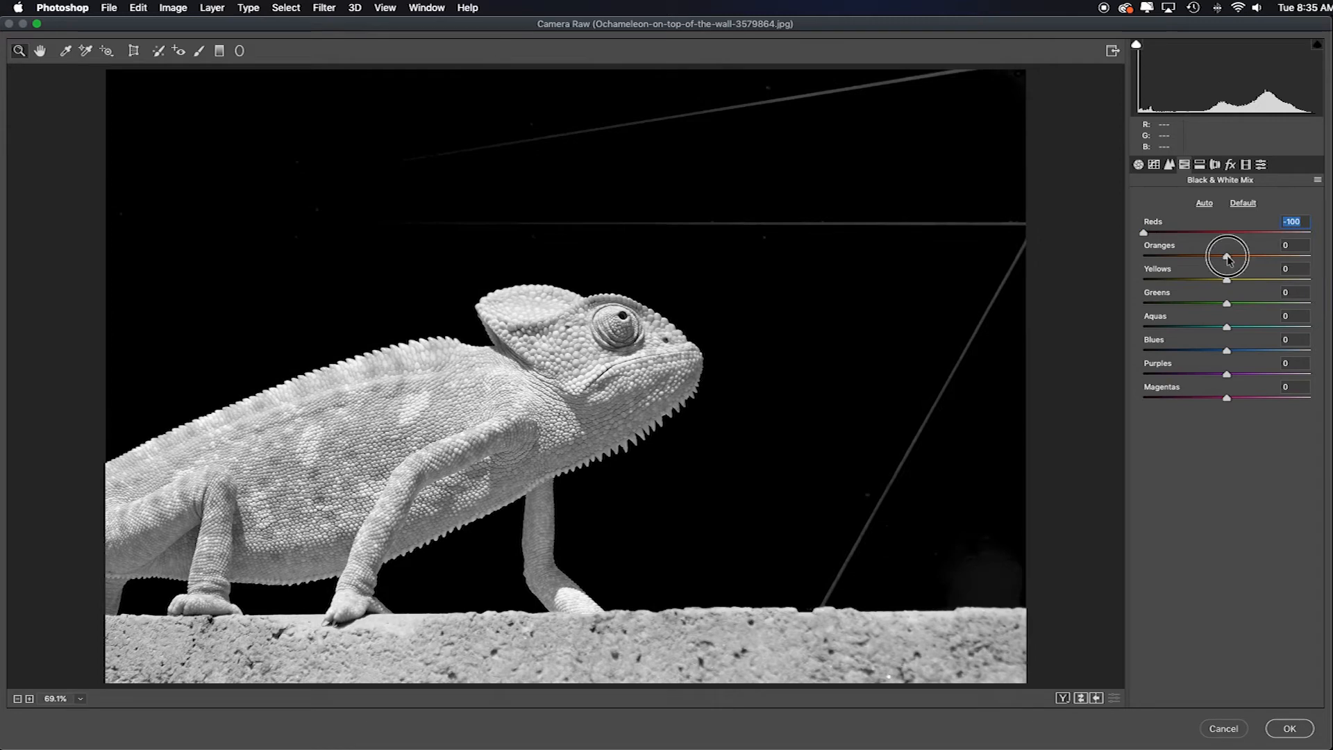
pyautogui.moveTo(1227, 257)
pyautogui.mouseDown()
pyautogui.moveTo(1181, 257)
pyautogui.moveTo(1226, 257)
pyautogui.mouseUp()
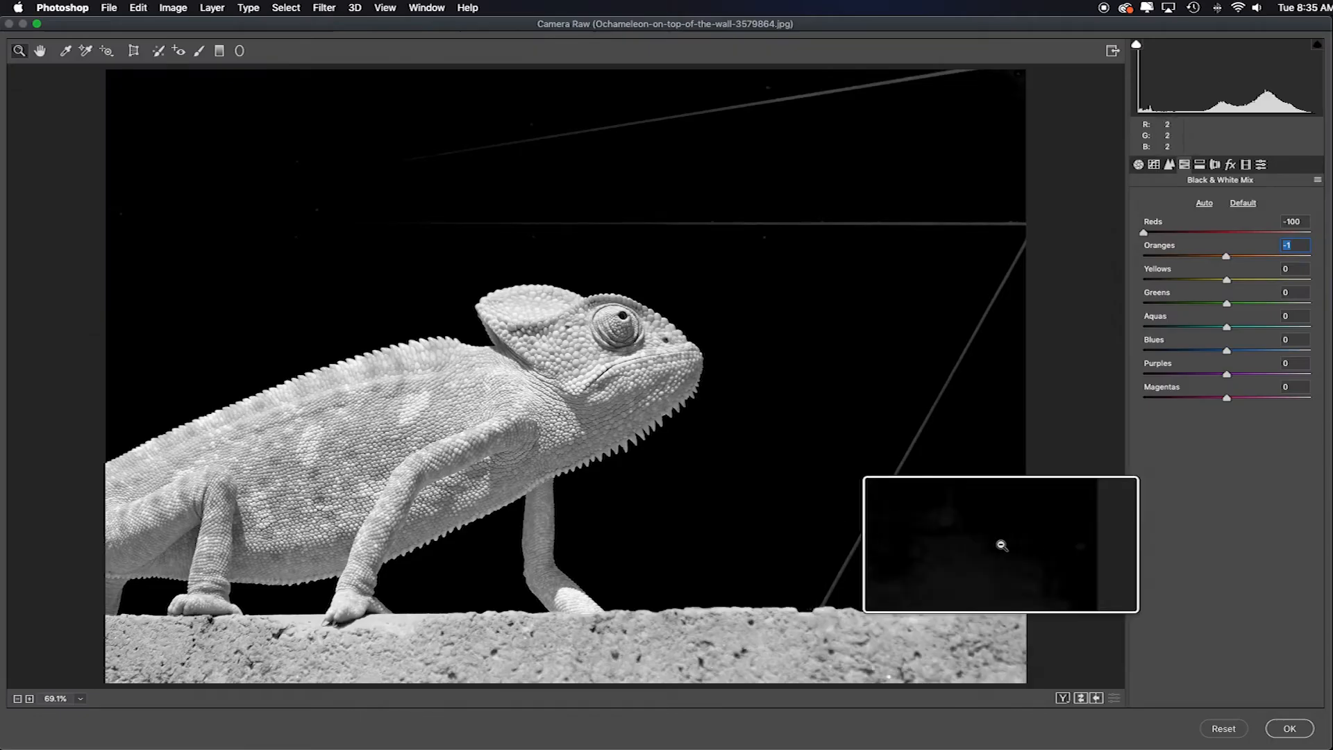
pyautogui.moveTo(1226, 257); pyautogui.dragTo(1193, 260)
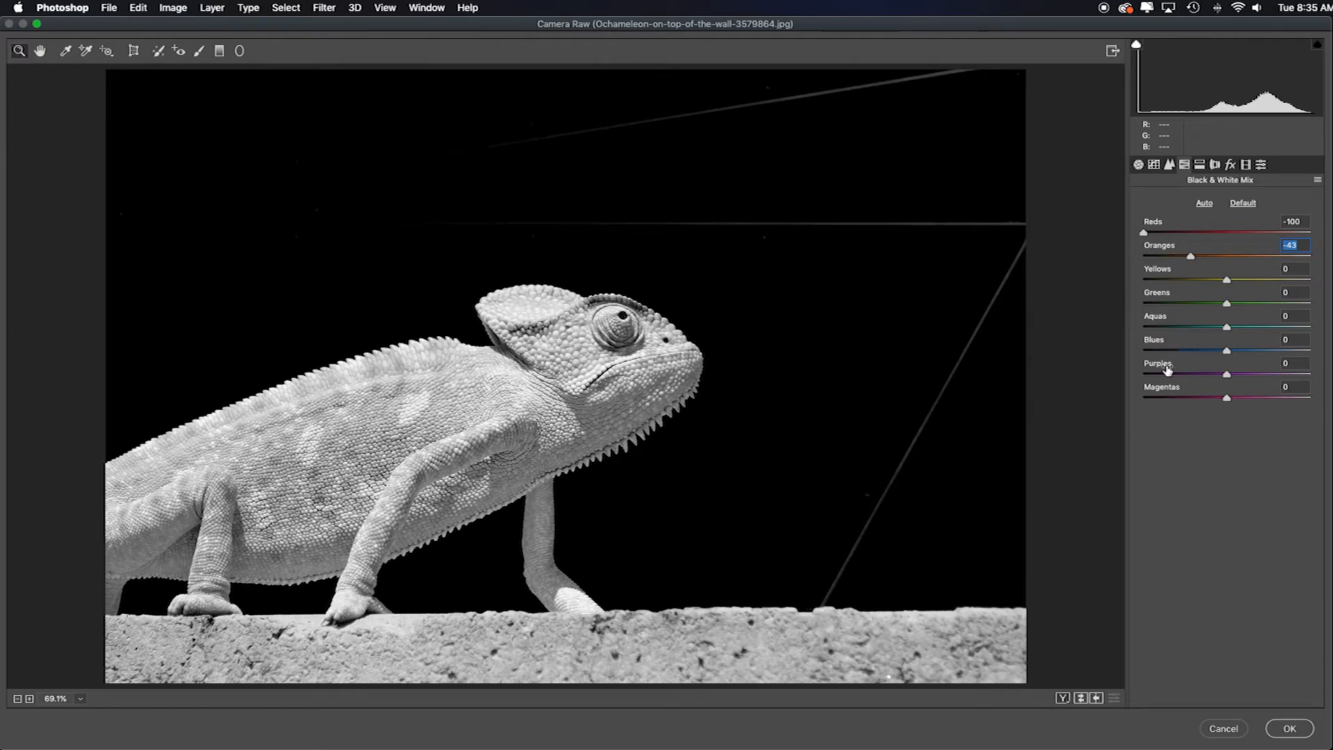
pyautogui.moveTo(1228, 279)
pyautogui.mouseDown()
pyautogui.moveTo(1256, 280)
pyautogui.moveTo(1221, 279)
pyautogui.moveTo(1232, 279)
pyautogui.mouseUp()
# Step: In the Basic adjustments, set Clarity to +45, Dehaze to +84, Exposure to -0.65, Contrast to +30 and Highlights to -24
pyautogui.click(1139, 165)
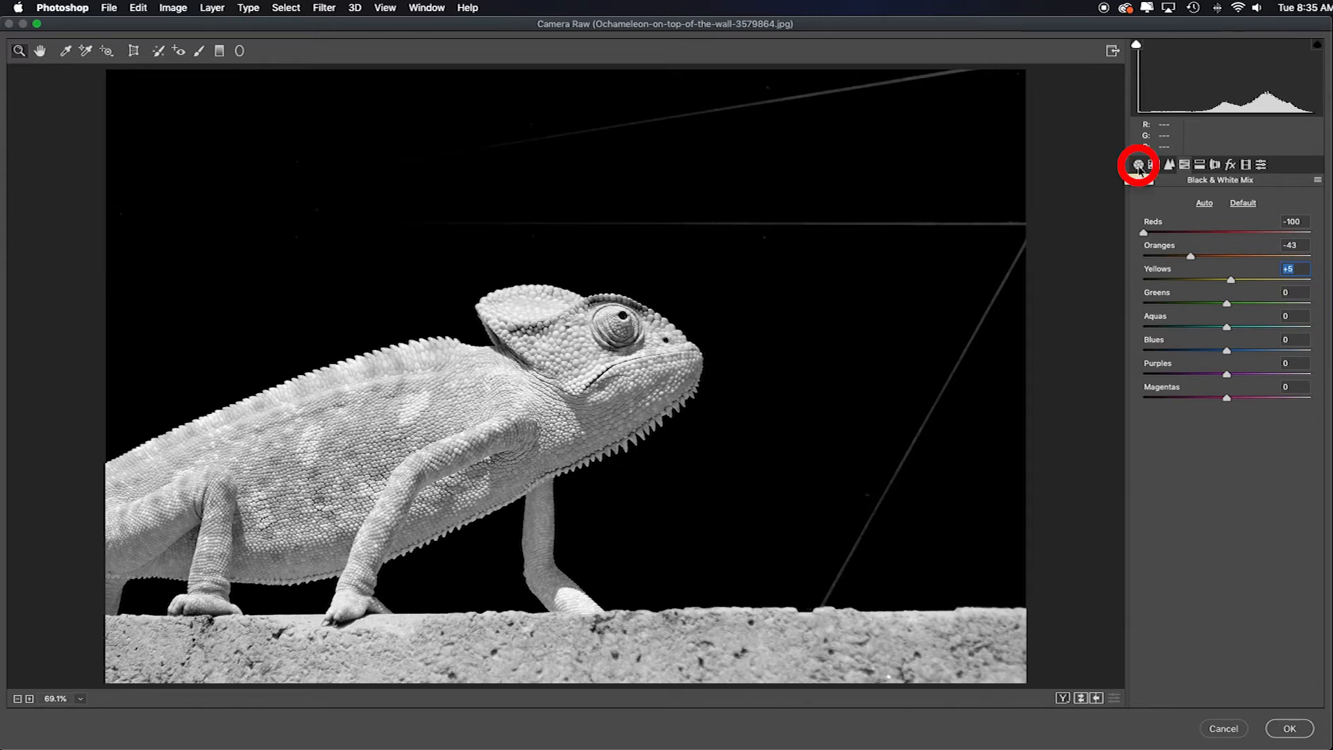
pyautogui.click(1139, 167)
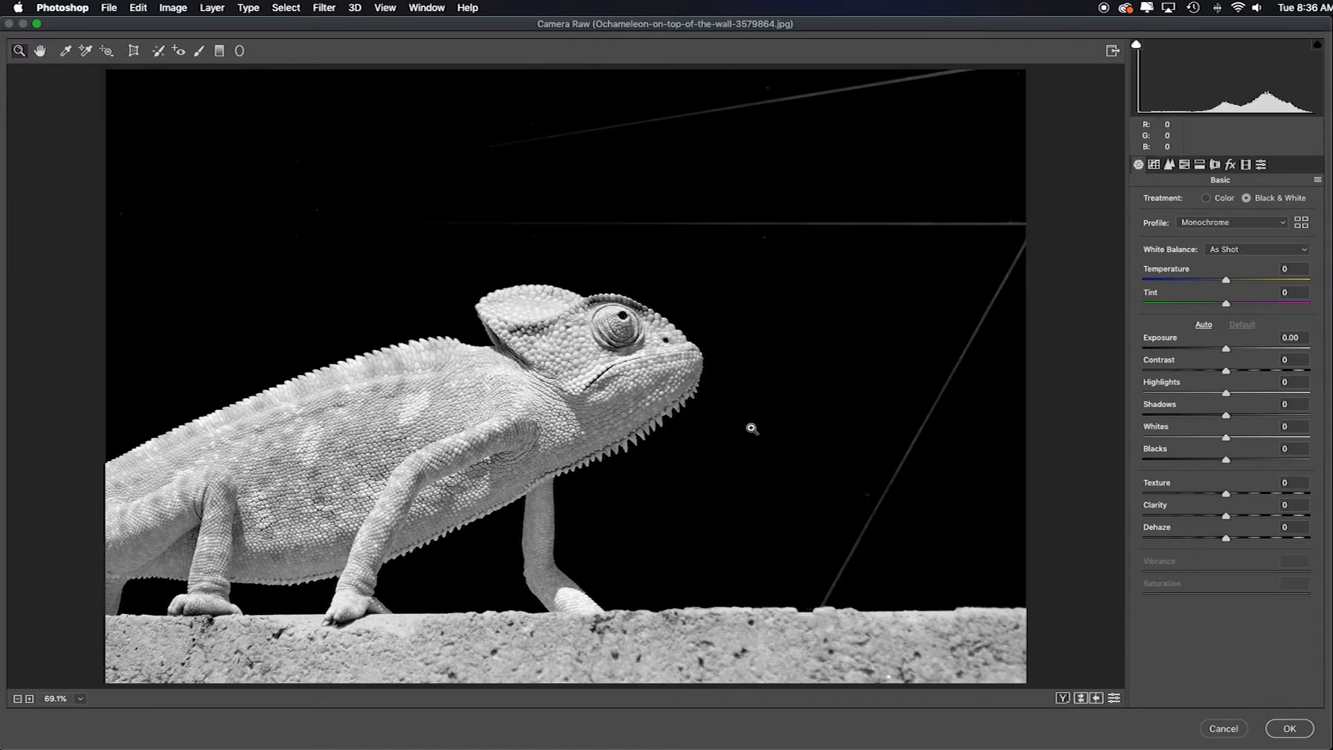
pyautogui.click(1226, 518)
pyautogui.moveTo(1226, 518); pyautogui.dragTo(1296, 539)
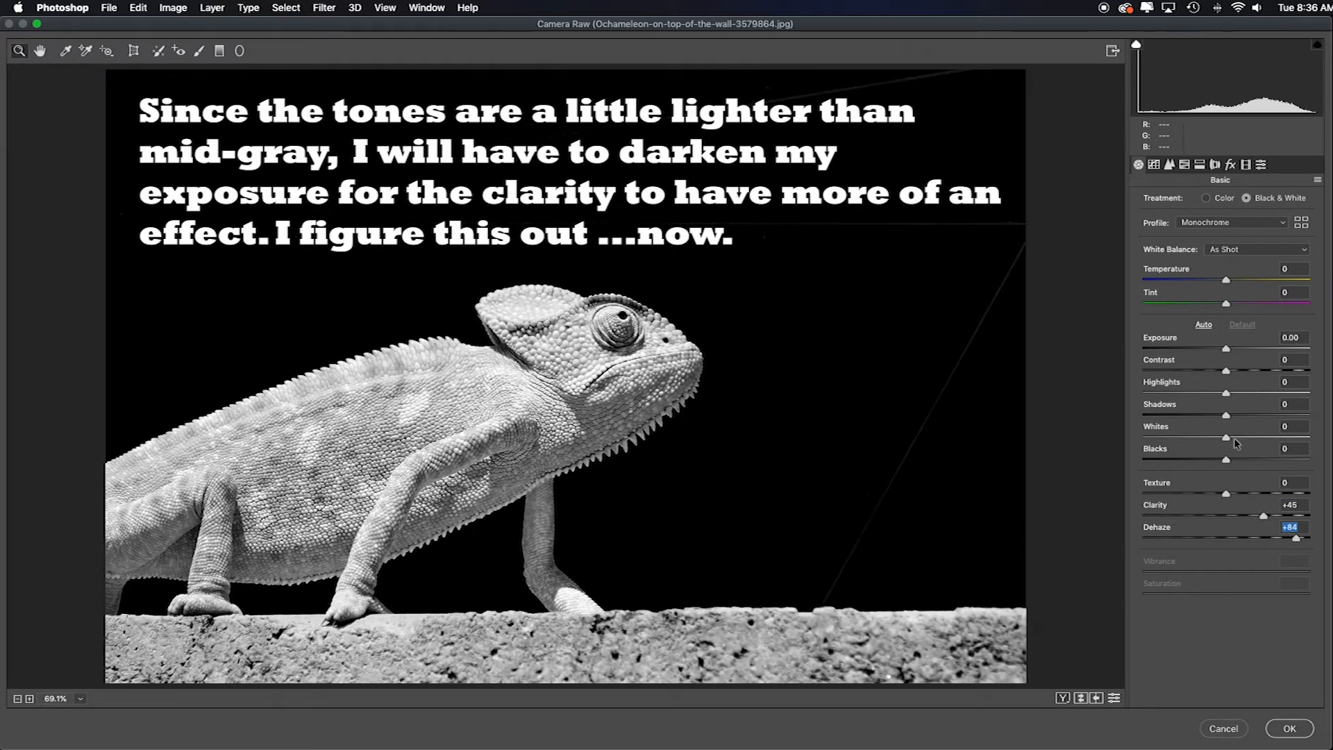
pyautogui.moveTo(1226, 349); pyautogui.dragTo(1206, 393)
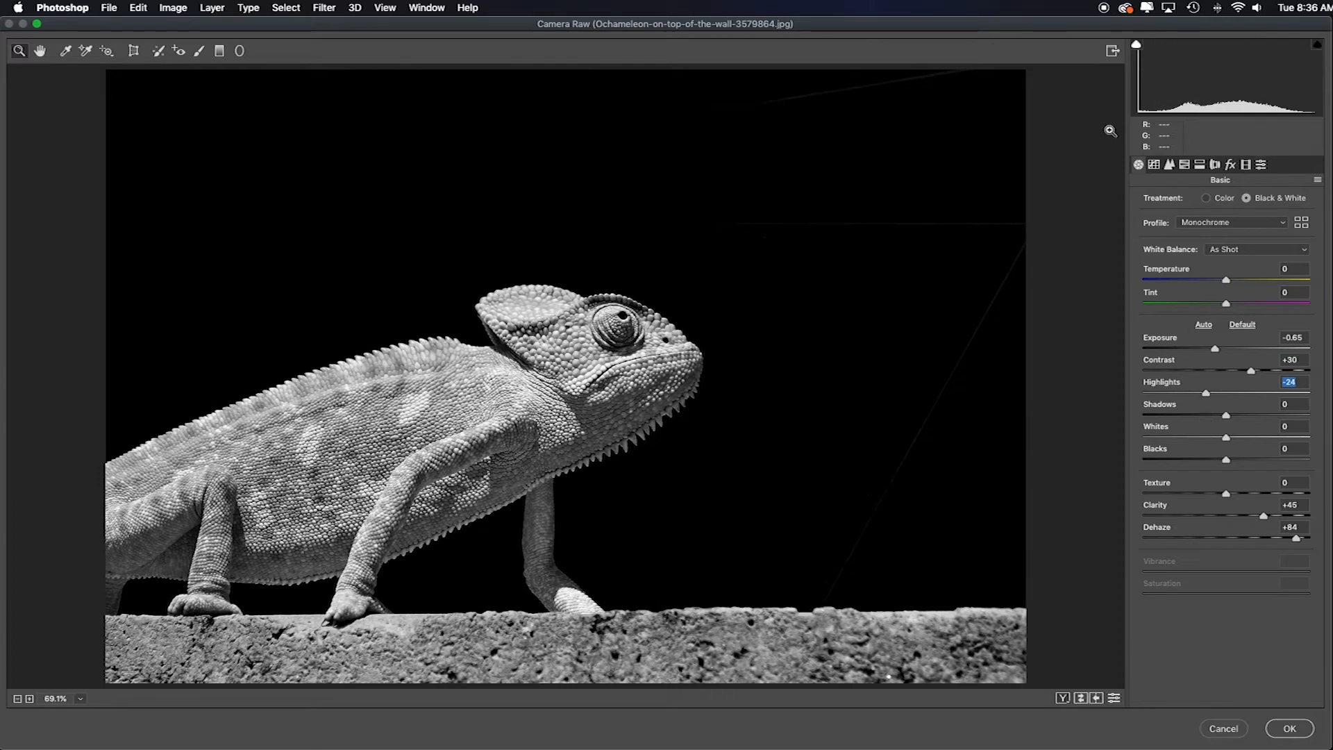
# Step: Check the shadow clipping preview, set Texture and Clarity to +100, and apply the Camera Raw filter
pyautogui.keyDown('alt'); pyautogui.click(1137, 46); pyautogui.keyUp('alt')
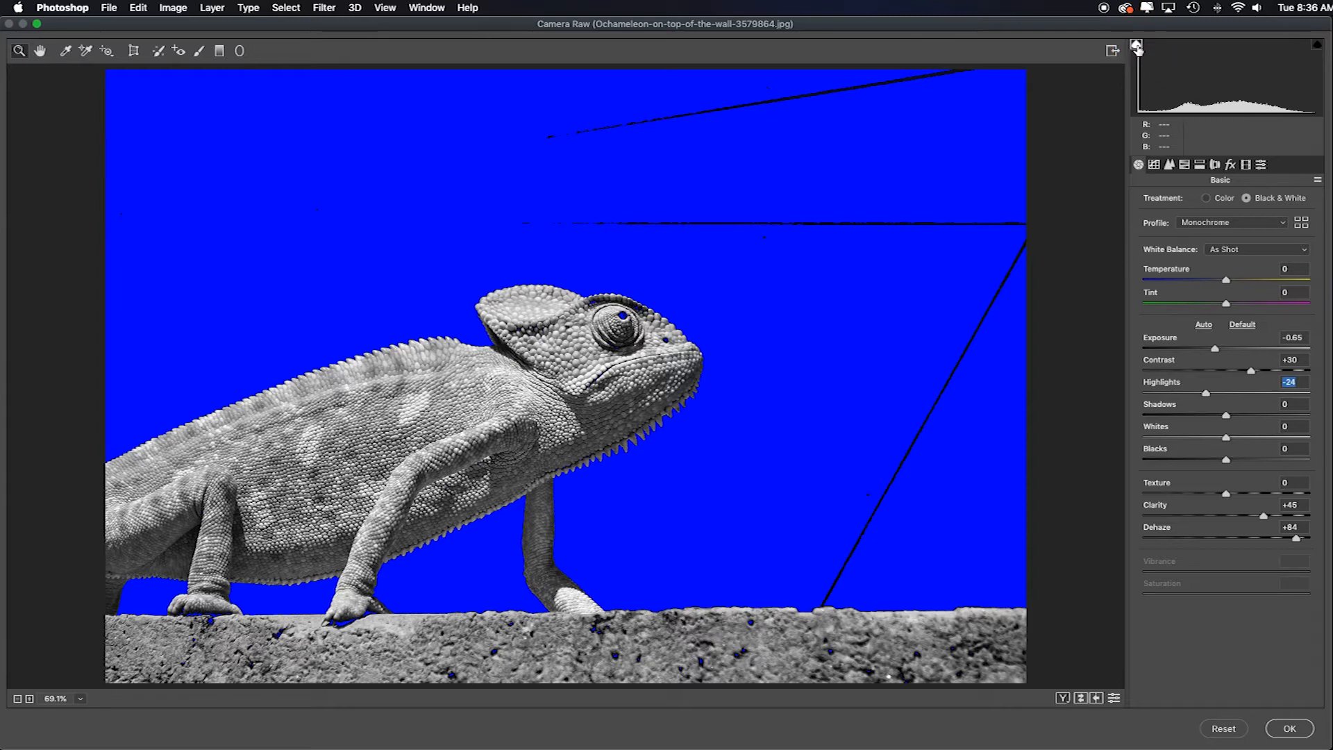
pyautogui.keyDown('alt'); pyautogui.click(1137, 46); pyautogui.keyUp('alt')
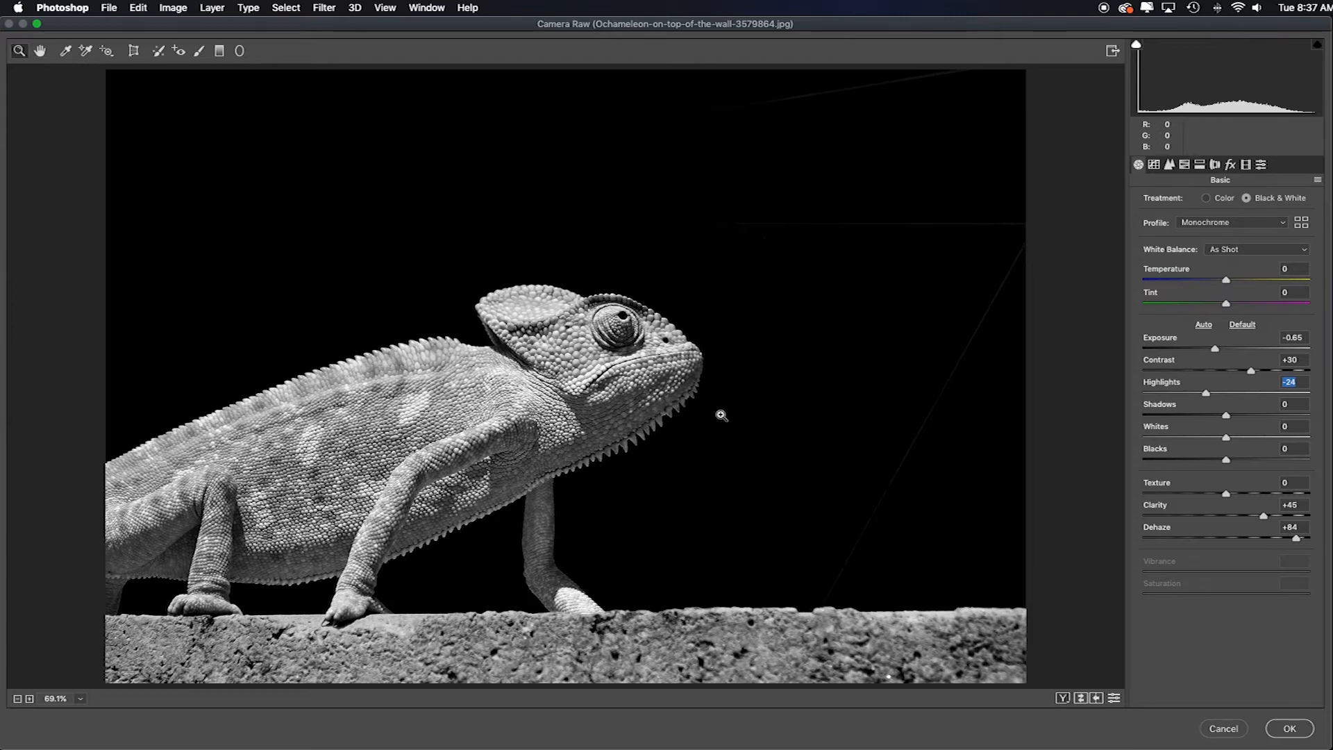
pyautogui.moveTo(1226, 494); pyautogui.dragTo(1311, 517)
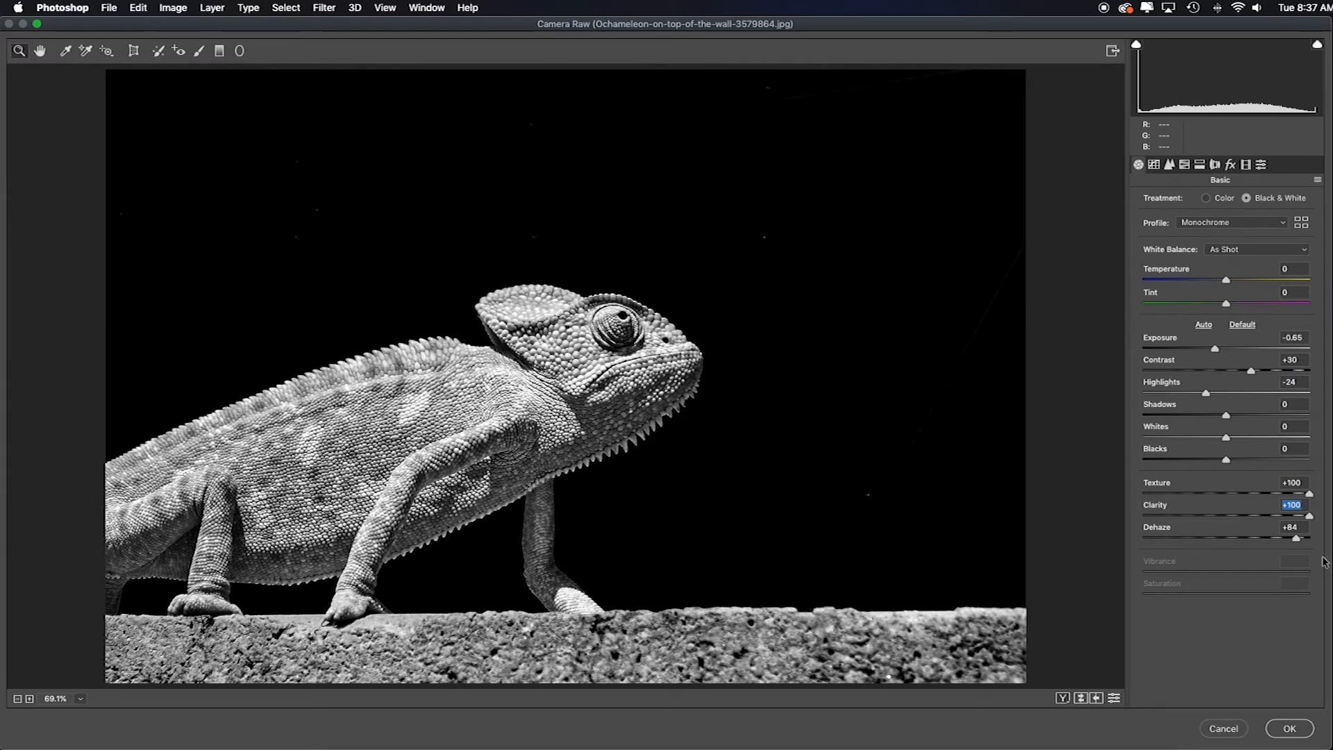
pyautogui.click(1293, 729)
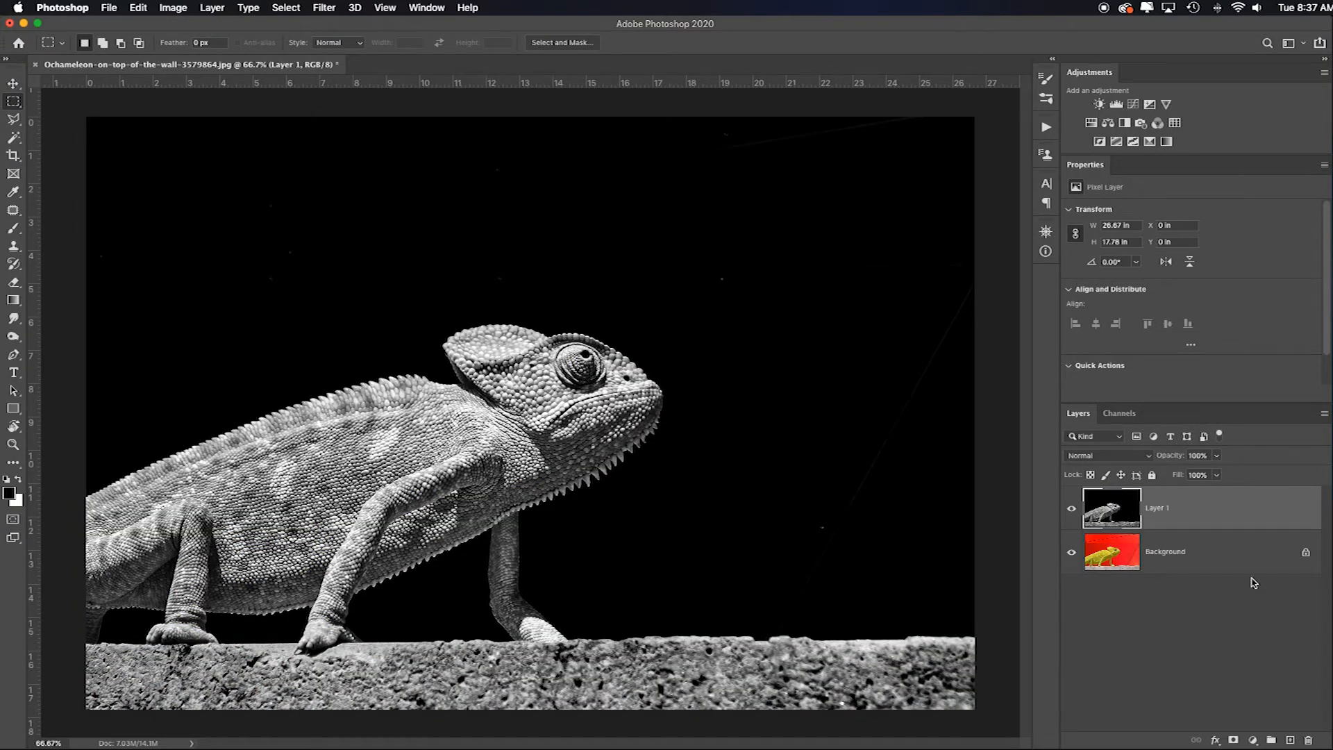
# Step: Hide Layer 1 and make another duplicate of the Background layer
pyautogui.click(1072, 509)
pyautogui.click(1174, 552)
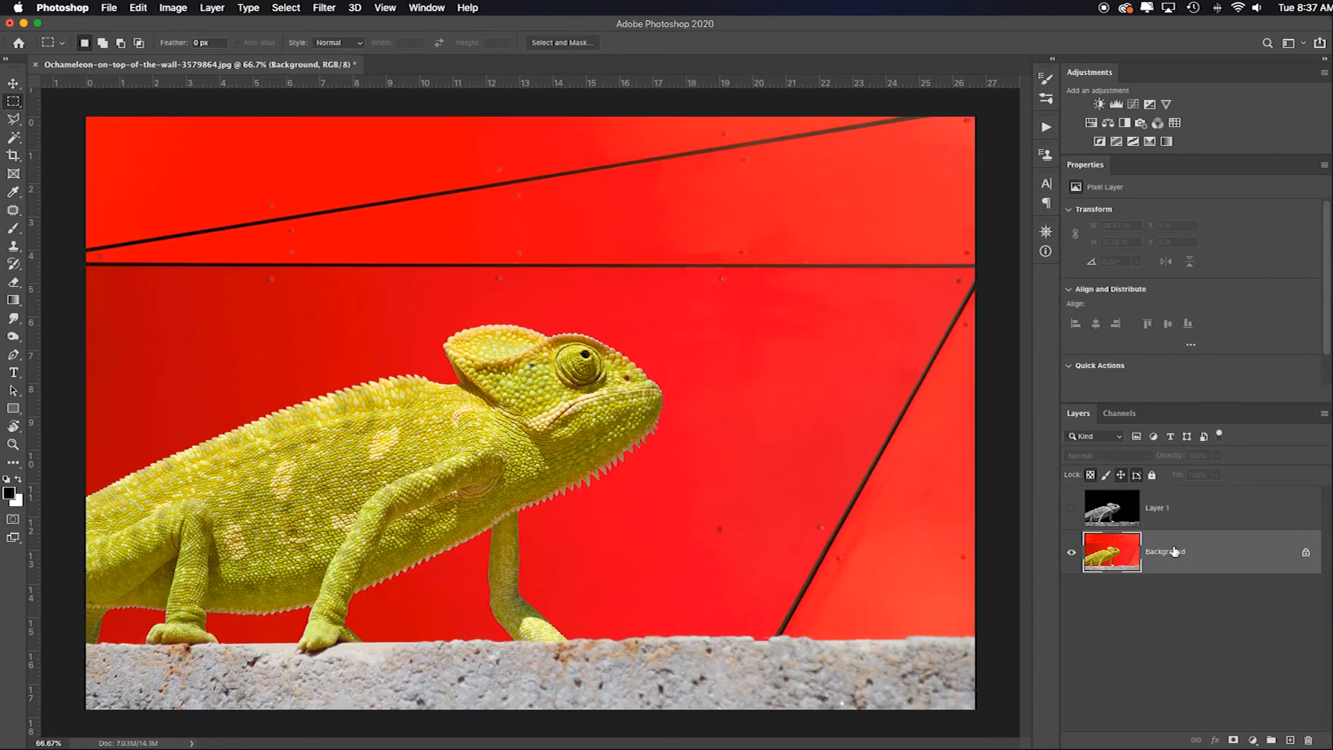
pyautogui.press('super+j')
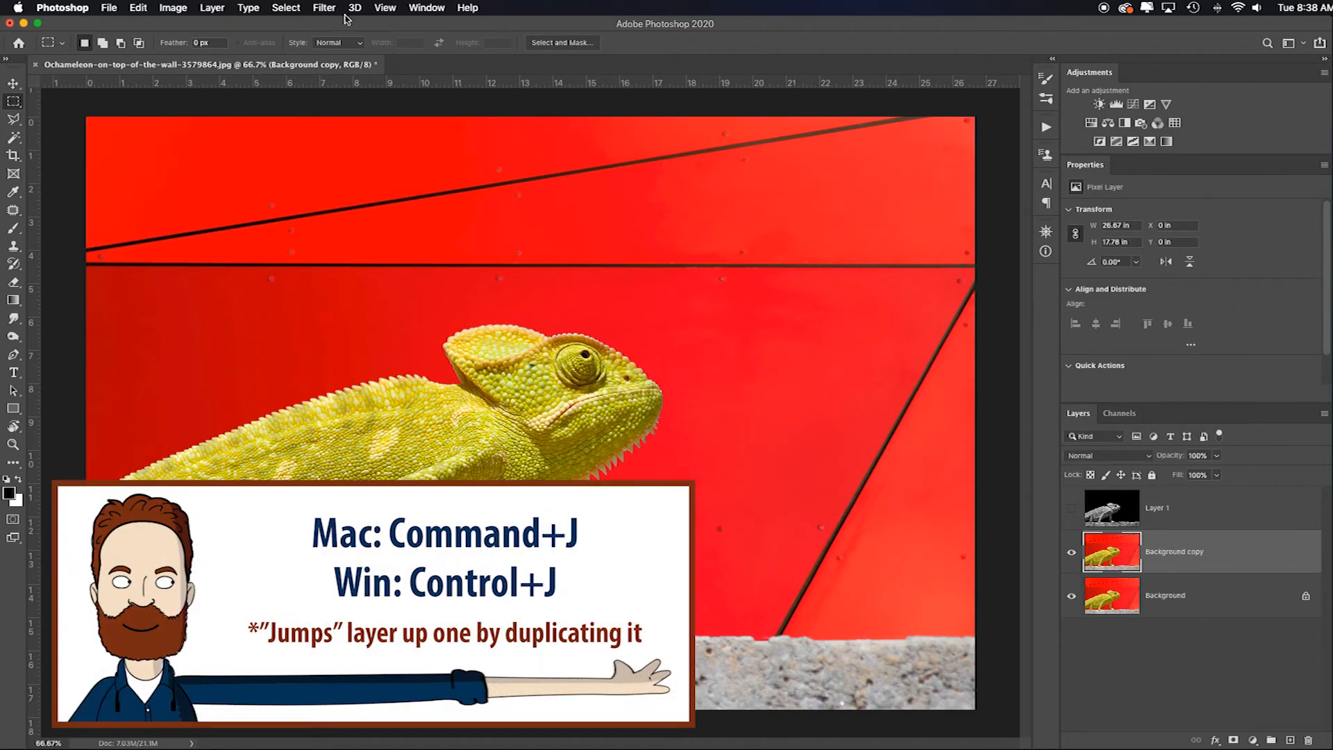
# Step: Convert the new background copy to Black & White in the Camera Raw filter, using the Auto Black & White Mix
pyautogui.click(324, 8)
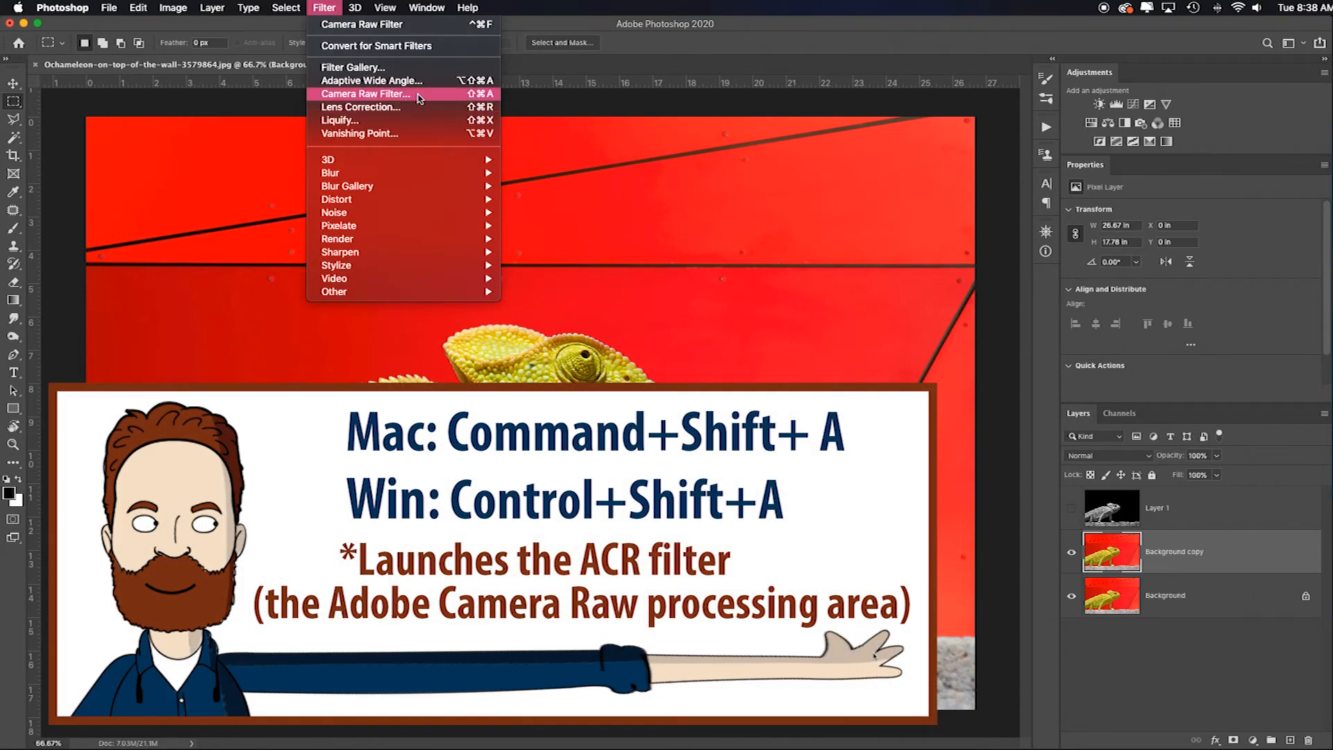
pyautogui.click(415, 95)
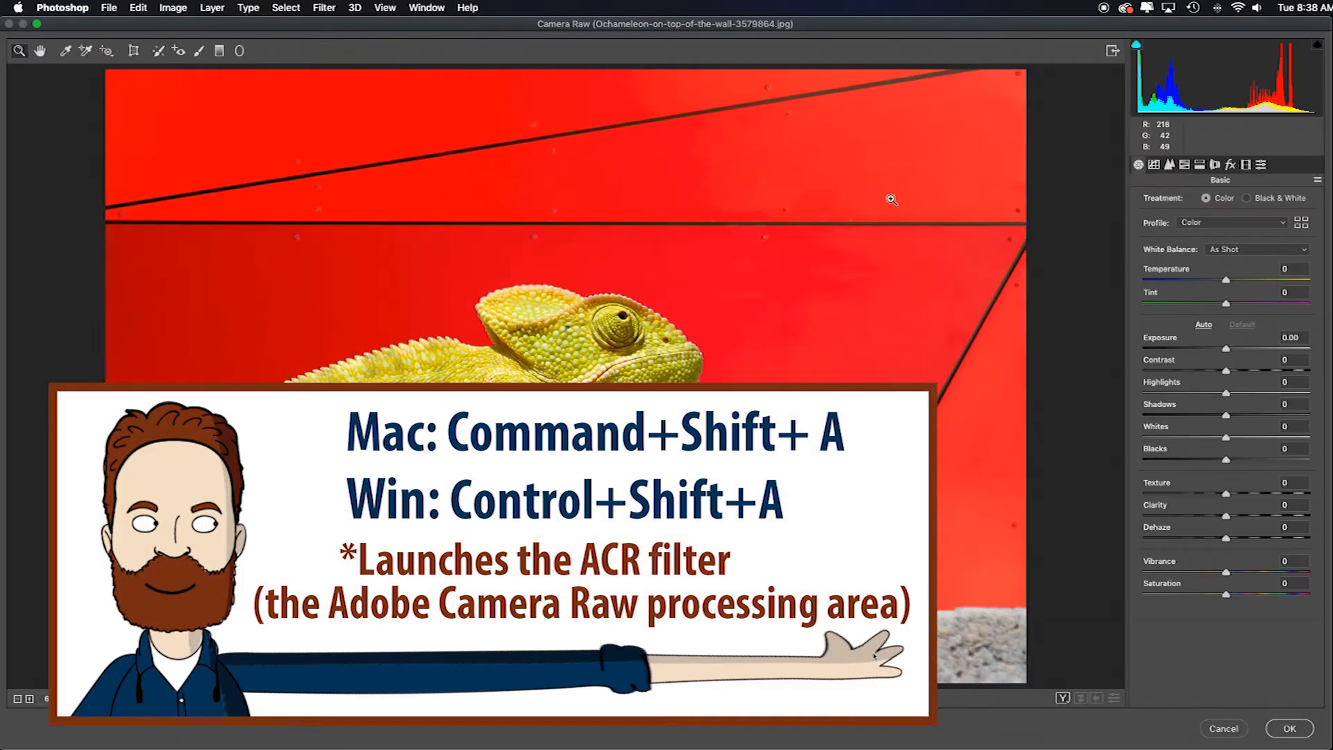
pyautogui.click(1246, 197)
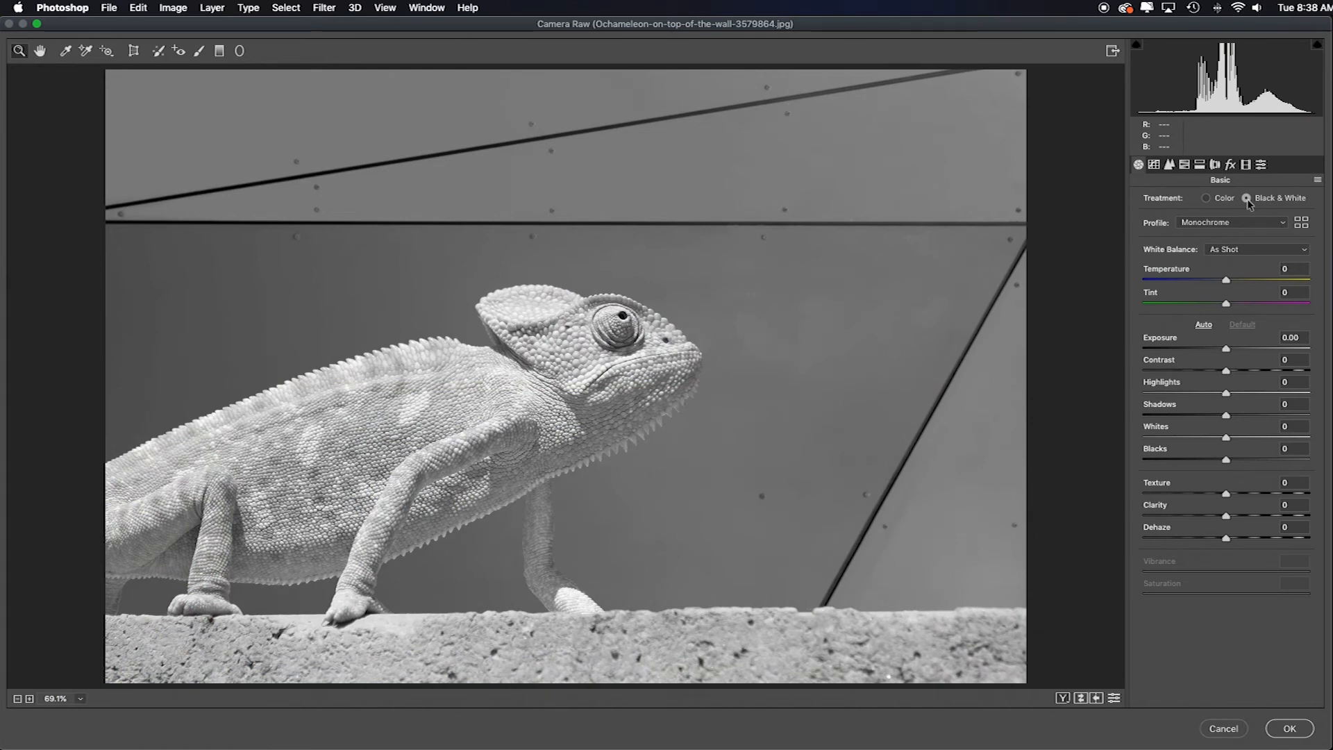
pyautogui.click(1184, 166)
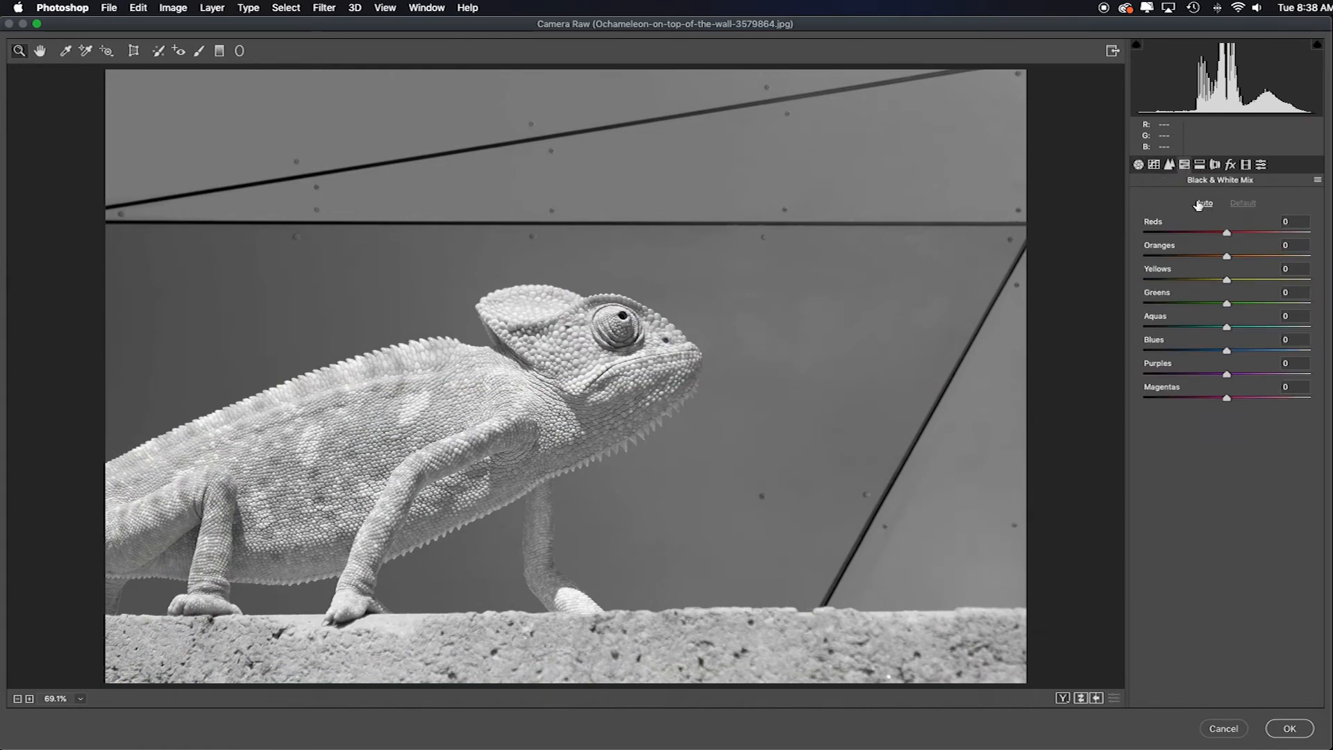
pyautogui.click(1205, 205)
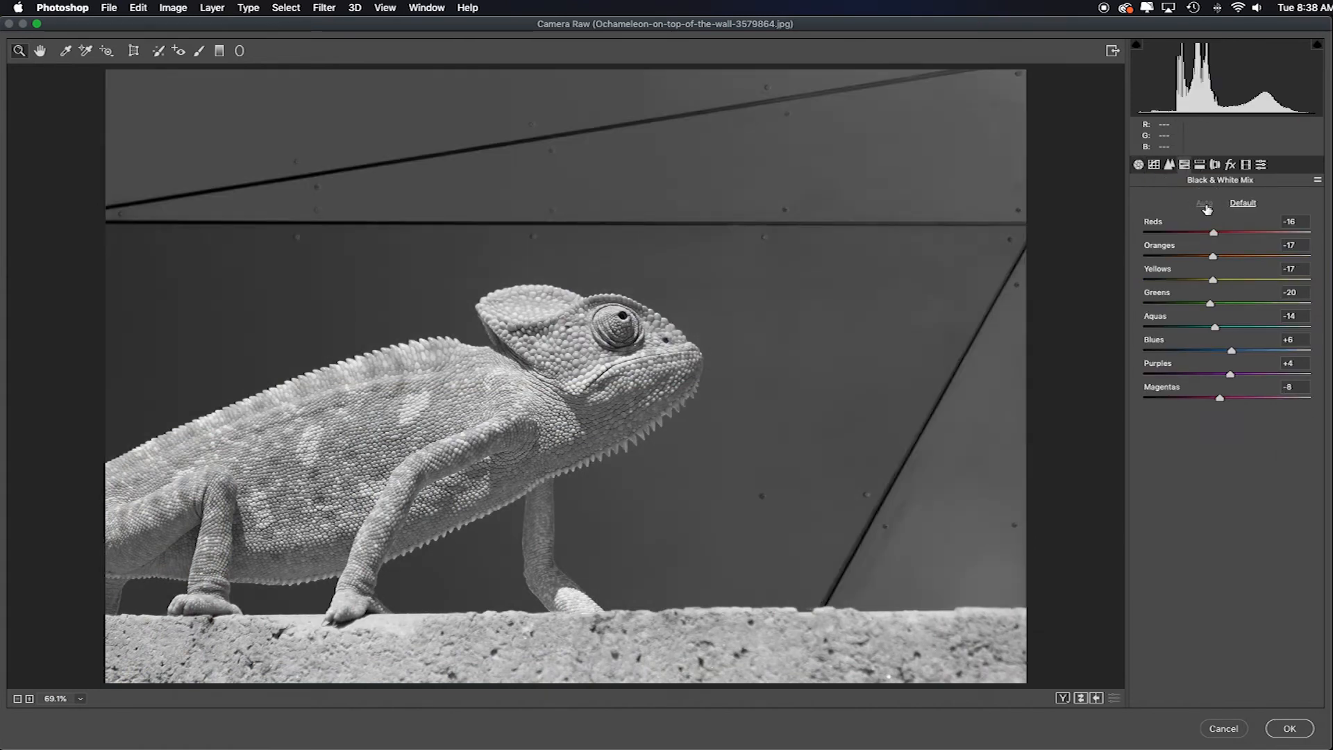
# Step: Try darkening the mix by setting Reds to -40 and lowering the Yellows value
pyautogui.moveTo(1213, 233); pyautogui.dragTo(1195, 234)
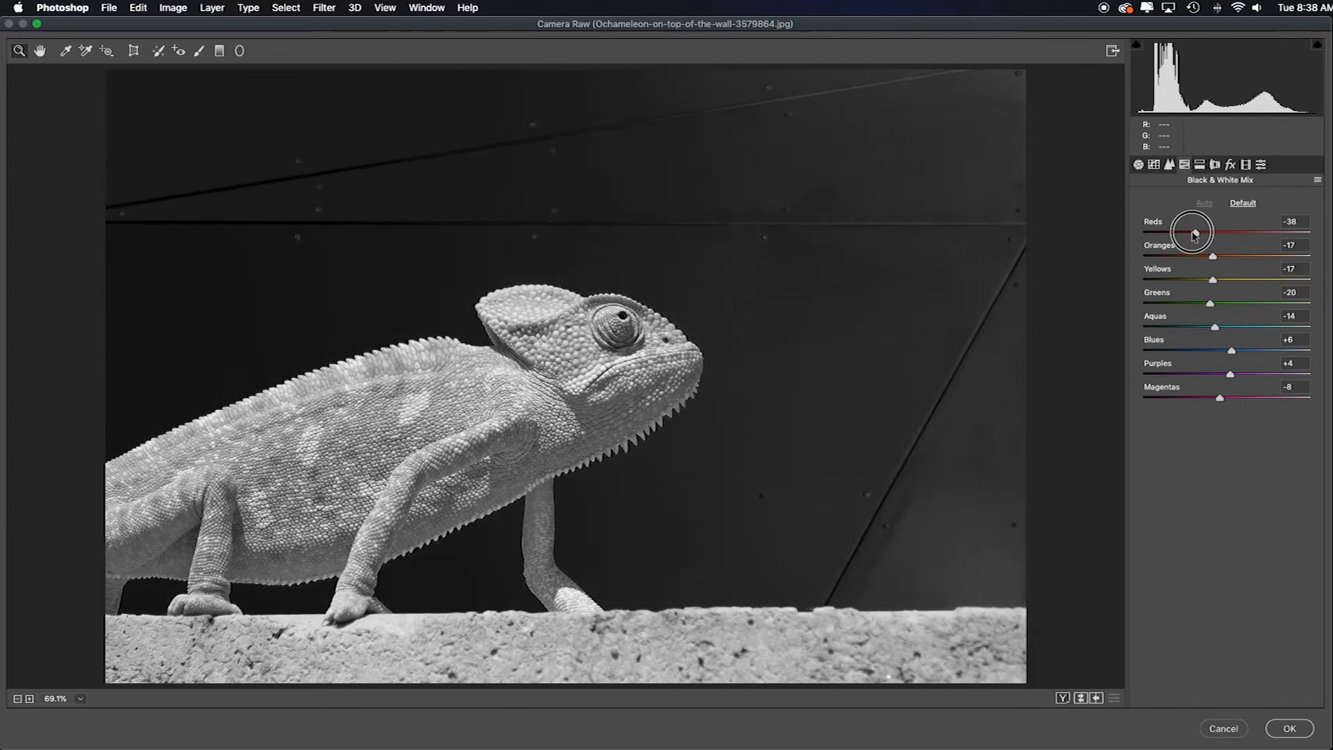
pyautogui.moveTo(1193, 232); pyautogui.dragTo(1192, 234)
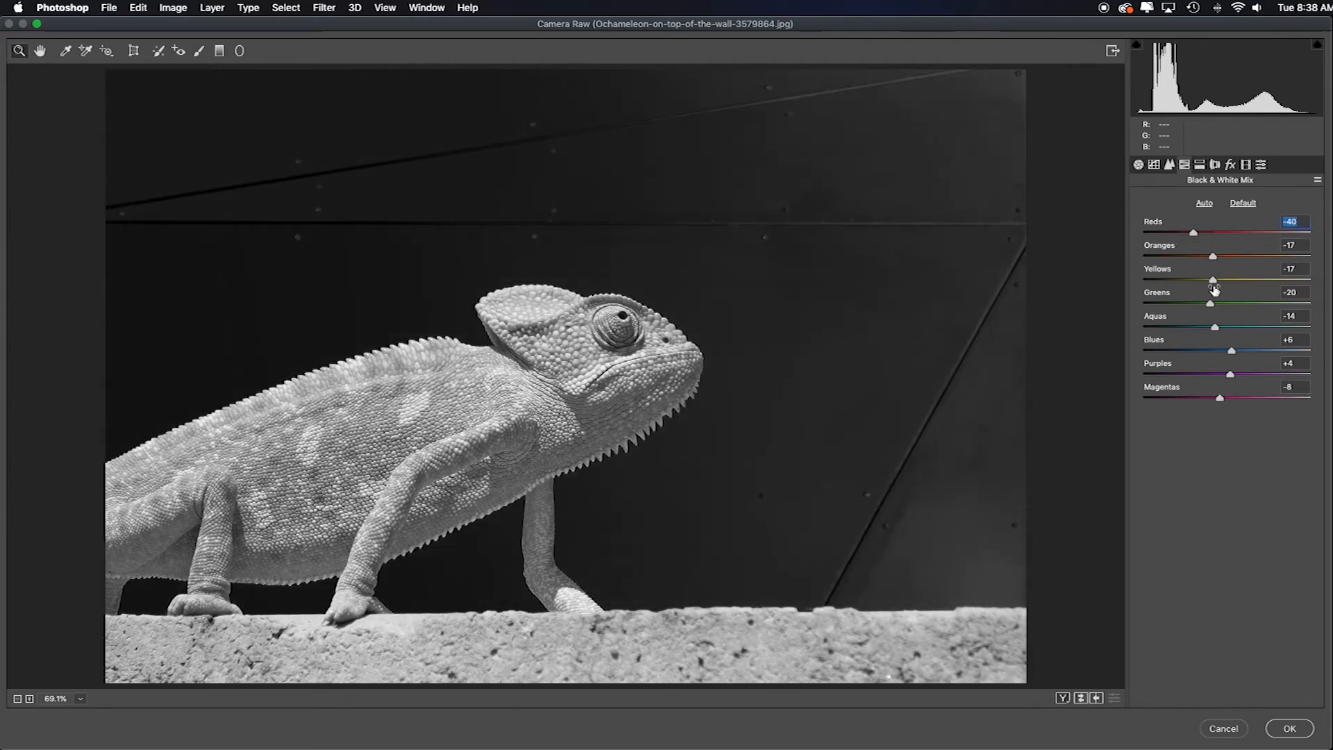
pyautogui.moveTo(1214, 281); pyautogui.dragTo(1192, 280)
# Step: Set Reds to +100 and Yellows to -25 in the Black & White Mix, and apply the Camera Raw filter
pyautogui.moveTo(1194, 232); pyautogui.dragTo(1311, 236)
pyautogui.moveTo(1192, 280); pyautogui.dragTo(1187, 281)
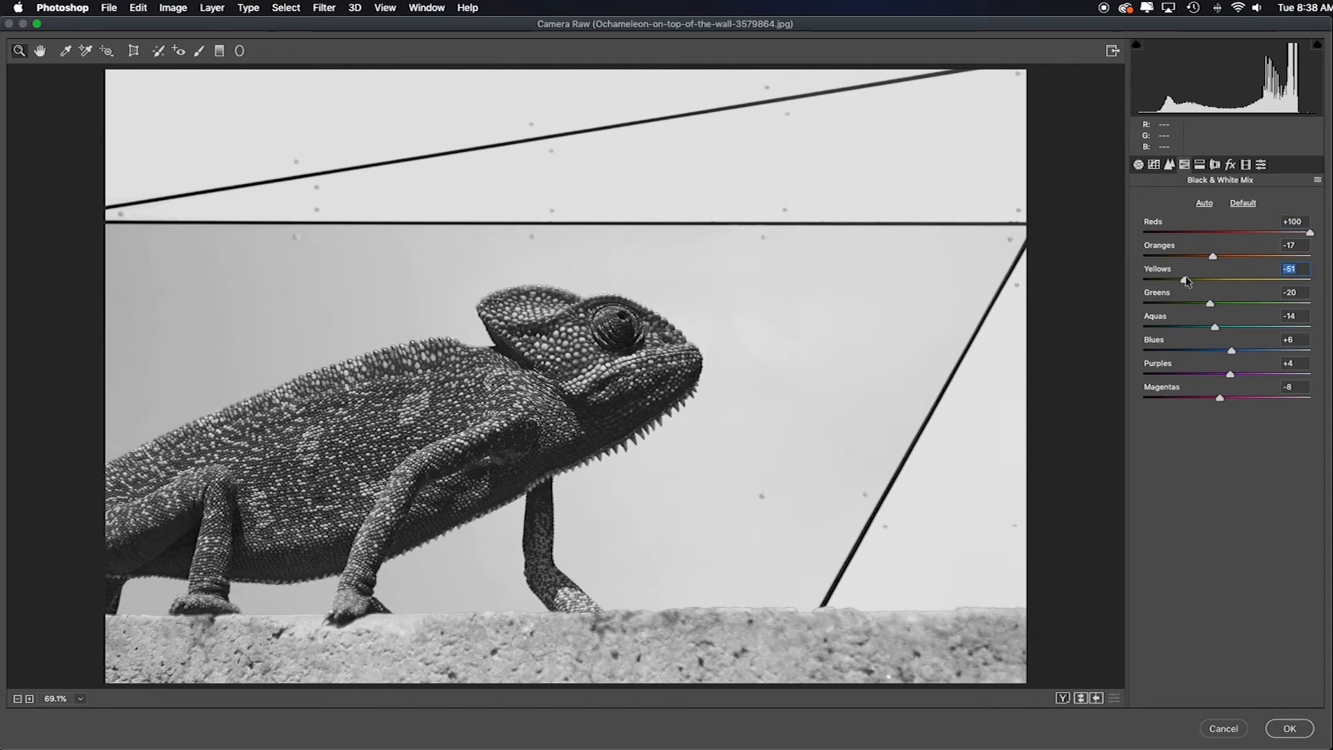
pyautogui.moveTo(1188, 280); pyautogui.dragTo(1208, 282)
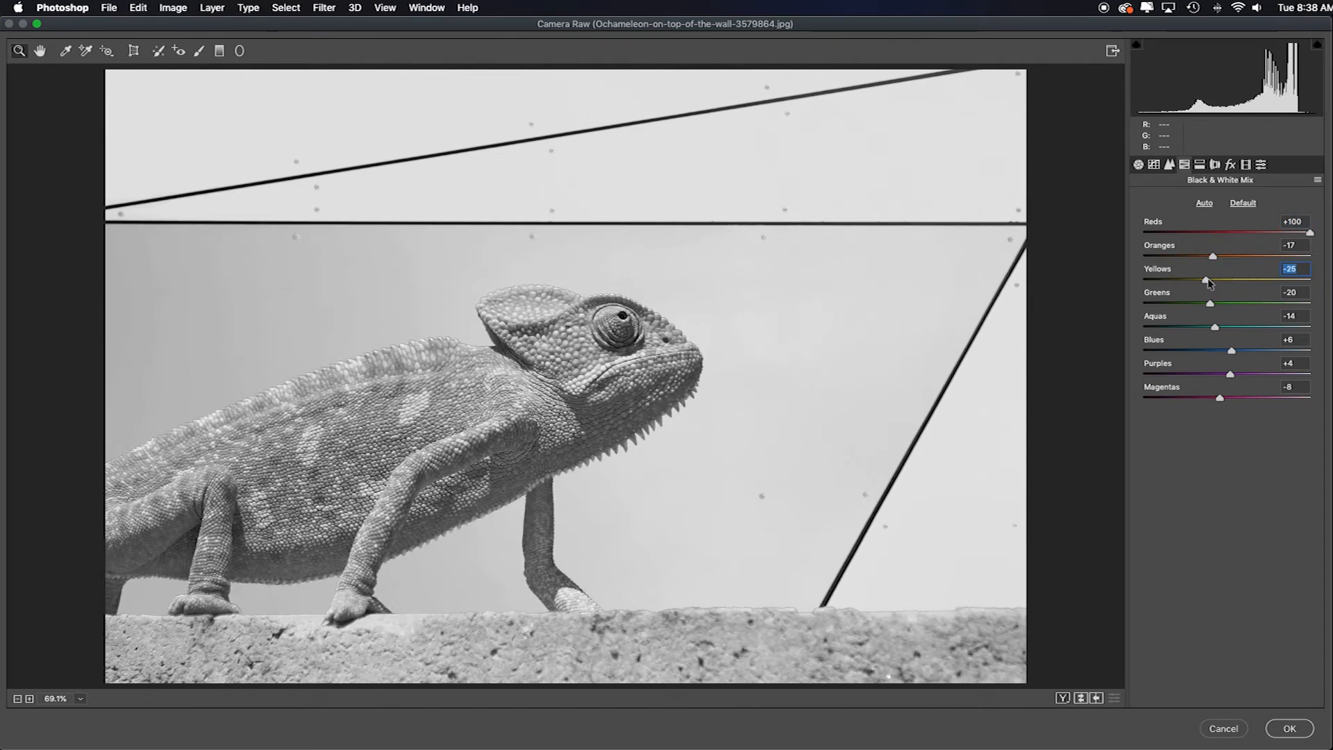
pyautogui.click(1289, 729)
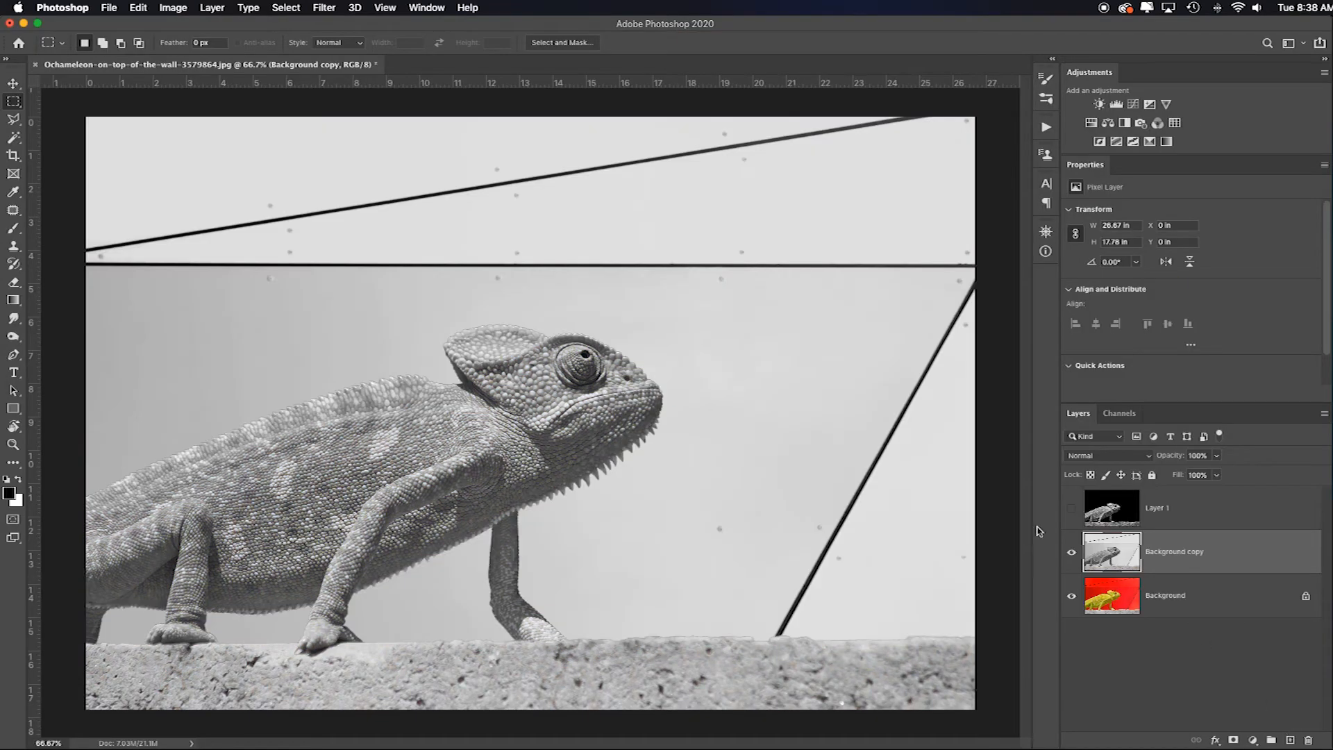
# Step: Toggle Layer 1's visibility to compare the dark and light versions, leaving the layer shown
pyautogui.click(1072, 508)
pyautogui.click(1072, 507)
pyautogui.click(1072, 507)
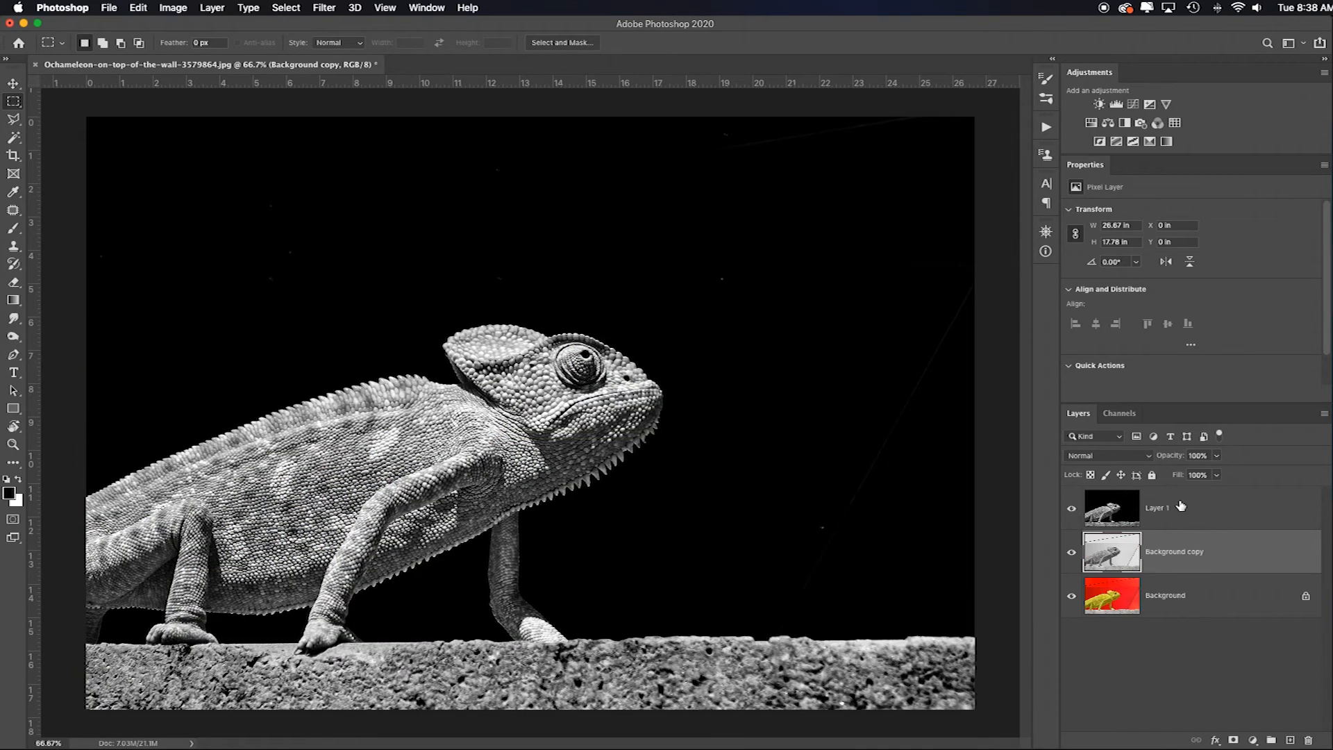
# Step: Lower Layer 1's opacity slightly and move the Background copy layer above it
pyautogui.click(1182, 513)
pyautogui.moveTo(1172, 457); pyautogui.dragTo(1174, 461)
pyautogui.click(1243, 562)
pyautogui.moveTo(1243, 562); pyautogui.dragTo(1240, 502)
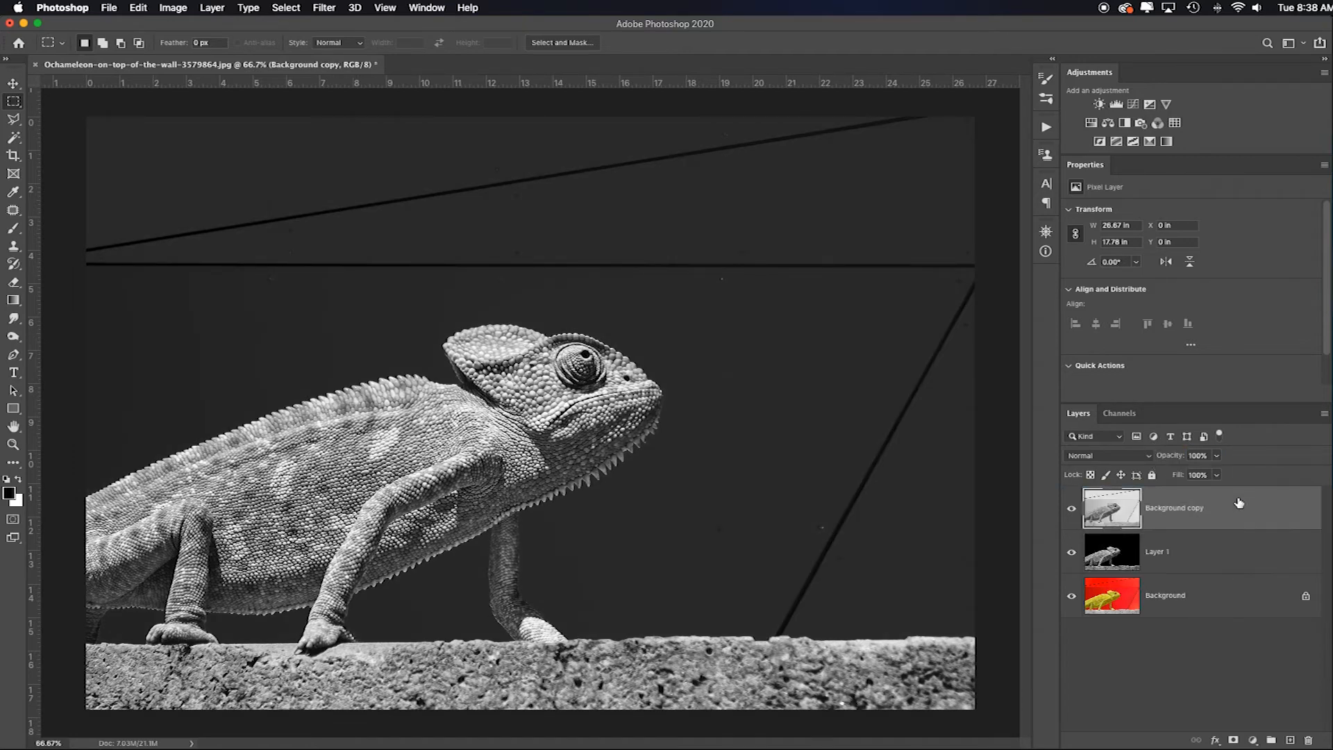
# Step: Restore Layer 1 to 100% opacity and set the Background copy layer's opacity to 7%
pyautogui.click(1235, 545)
pyautogui.moveTo(1170, 461); pyautogui.dragTo(1309, 464)
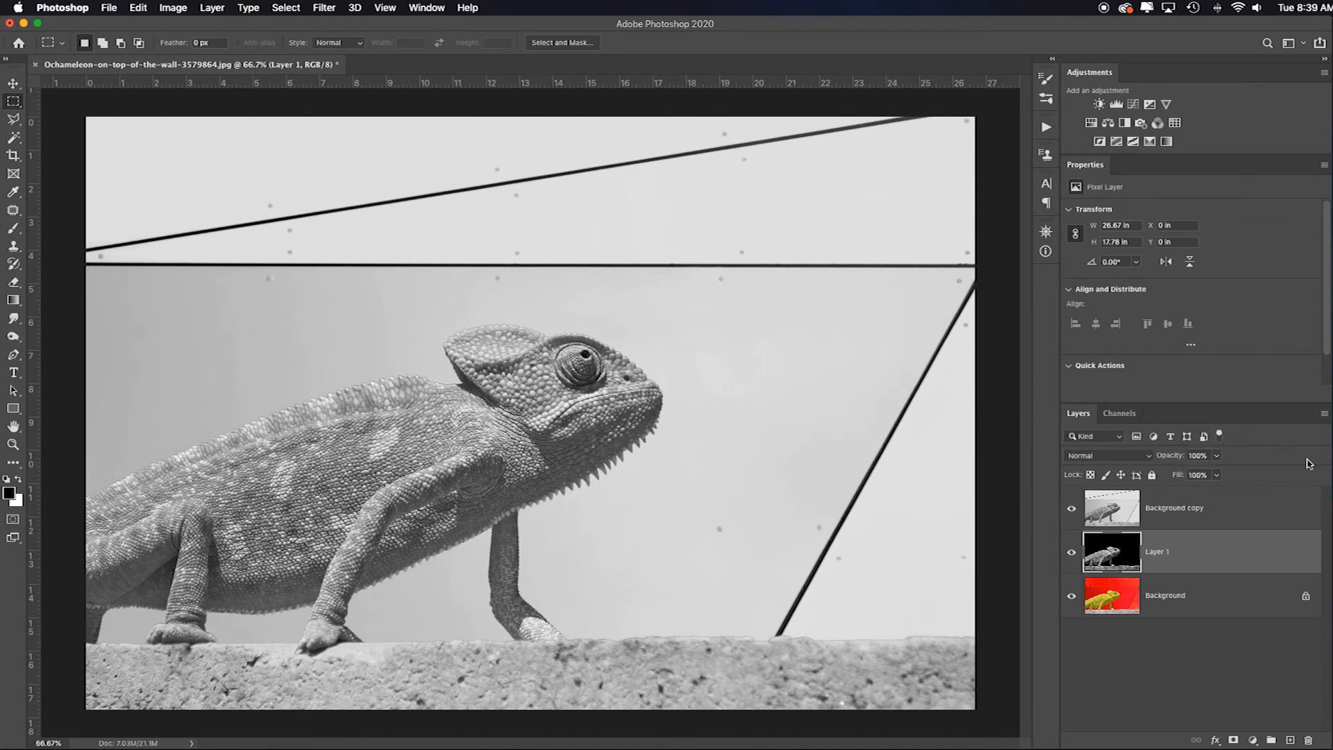
pyautogui.click(1250, 513)
pyautogui.moveTo(1174, 461)
pyautogui.mouseDown()
pyautogui.moveTo(1151, 463)
pyautogui.moveTo(1175, 463)
pyautogui.mouseUp()
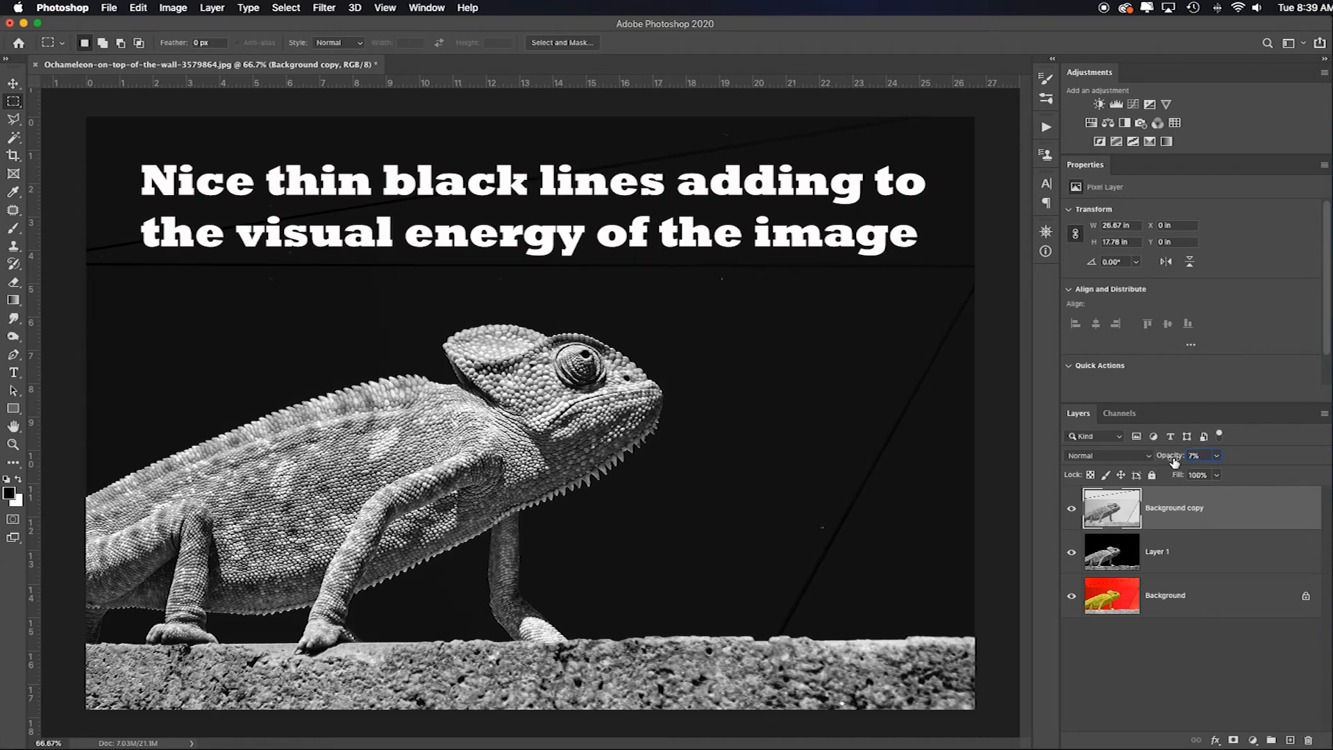